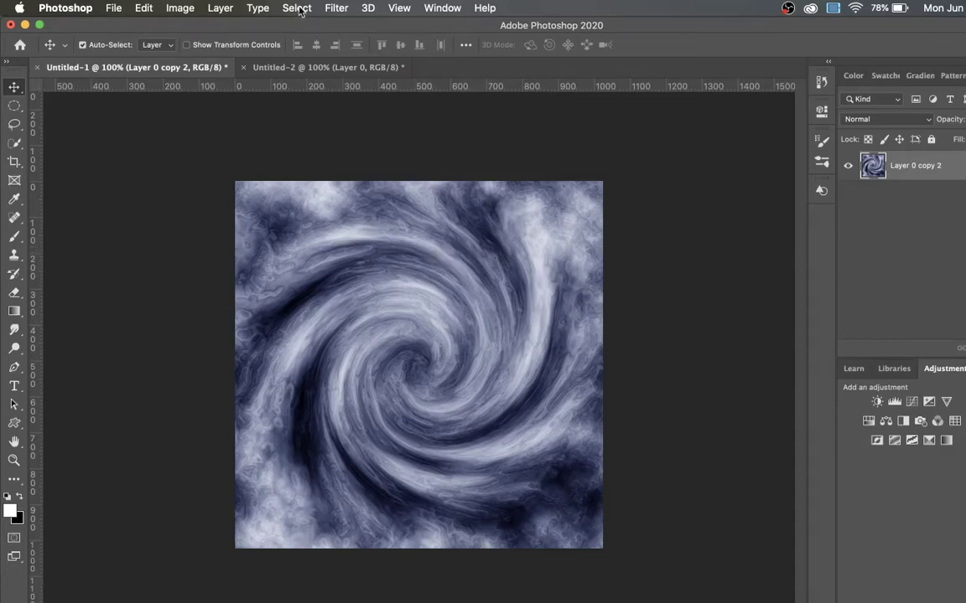
- Switch to the Untitled-2 document and fill its white layer with the Clouds render filter
left_click(314, 69)
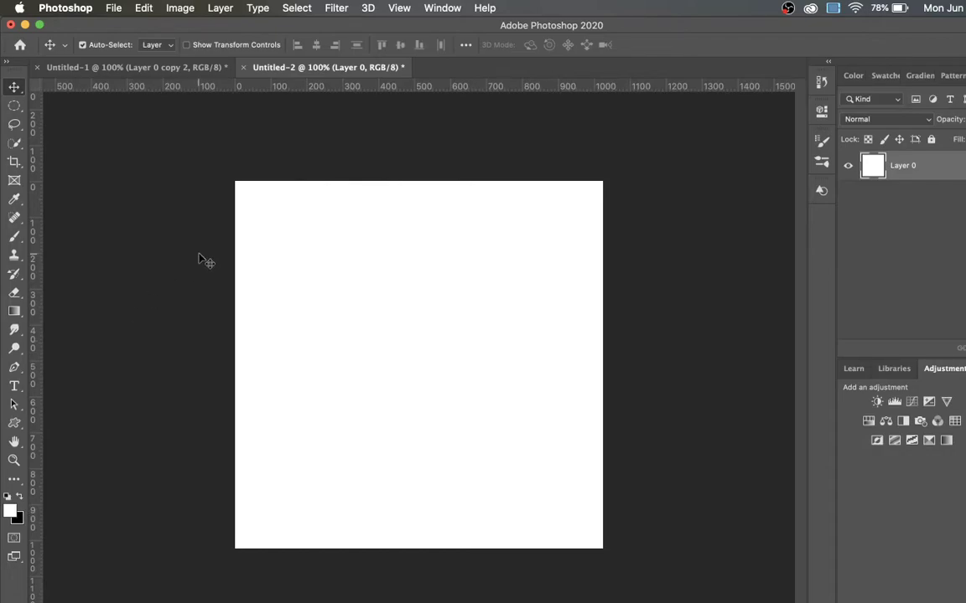
left_click(334, 8)
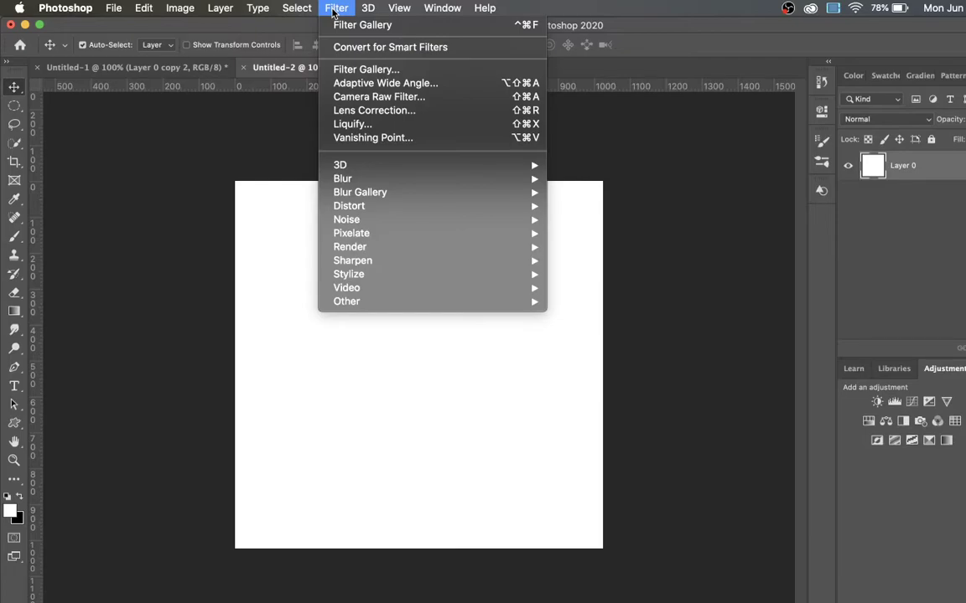
mouse_move(360, 249)
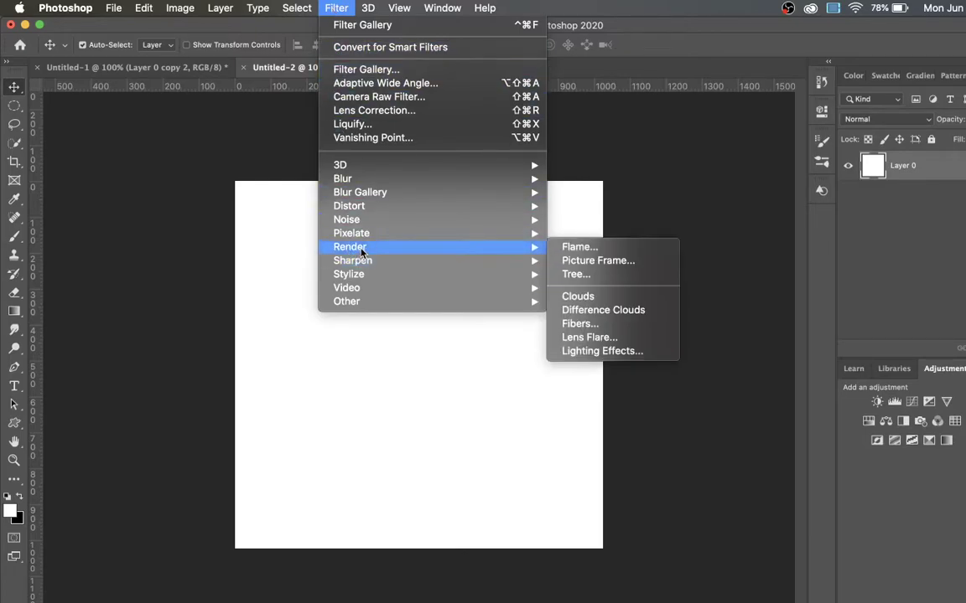
left_click(572, 296)
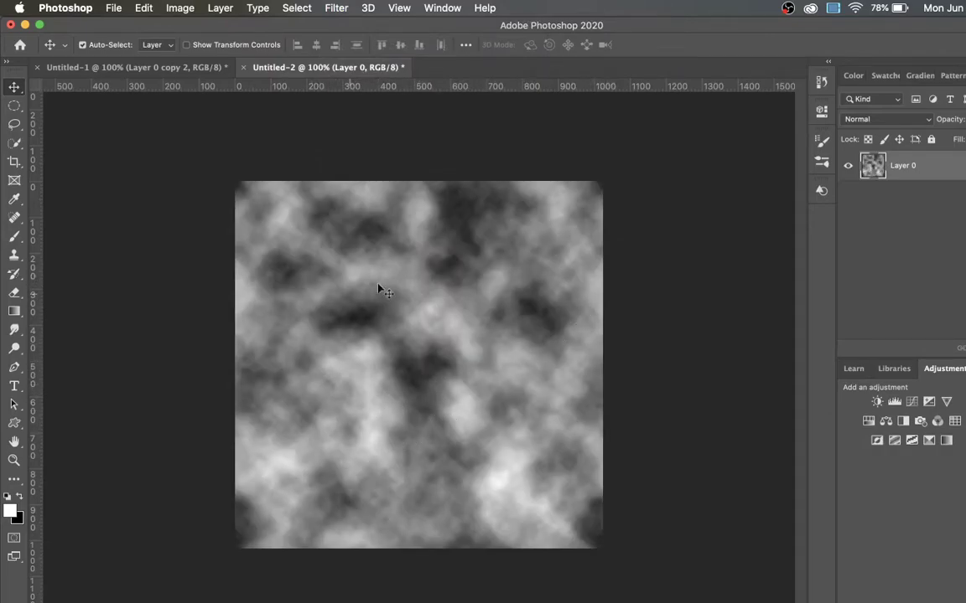
- Apply the Twirl distortion to the clouds layer with an angle of 311°
left_click(338, 7)
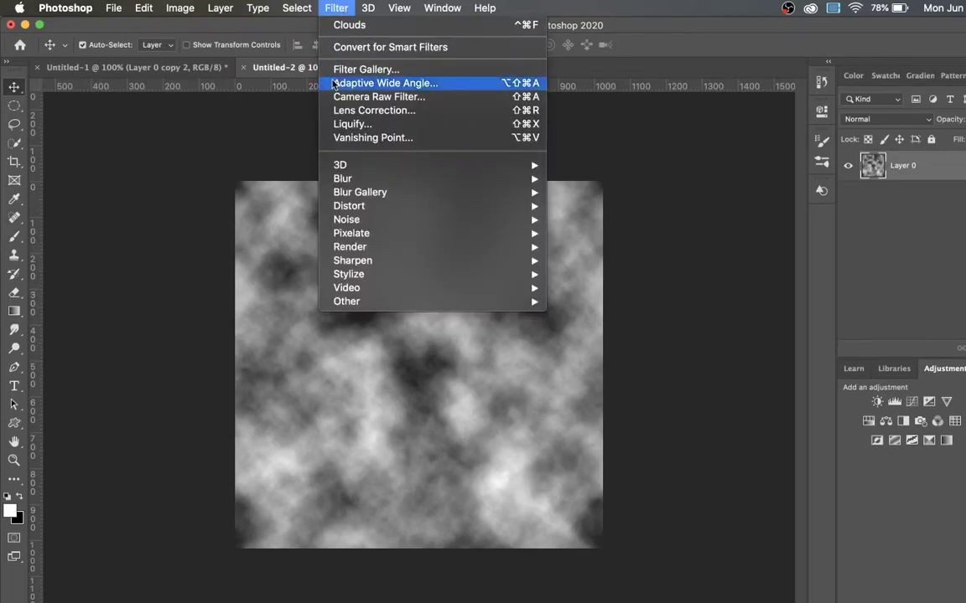
mouse_move(361, 209)
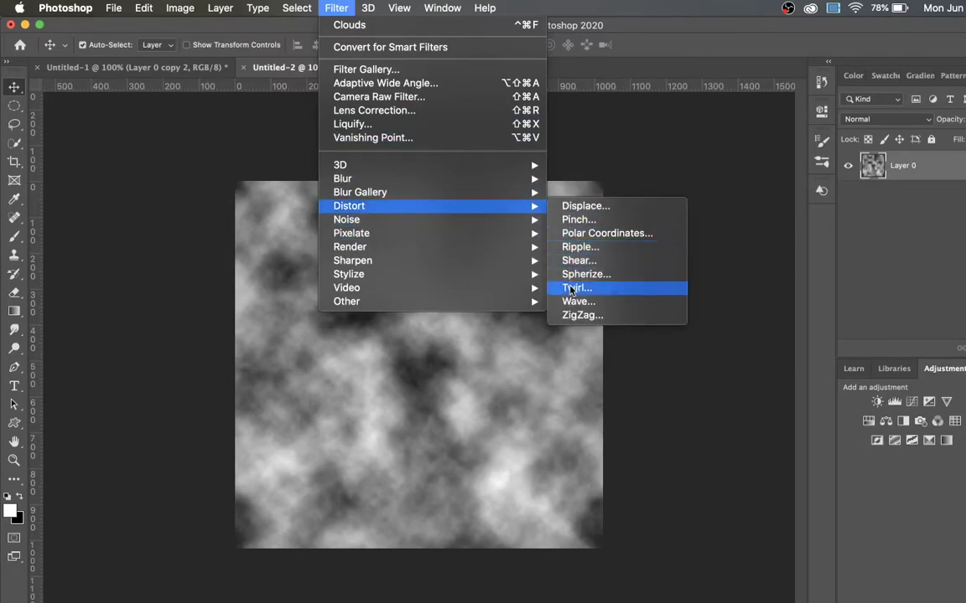
left_click(571, 289)
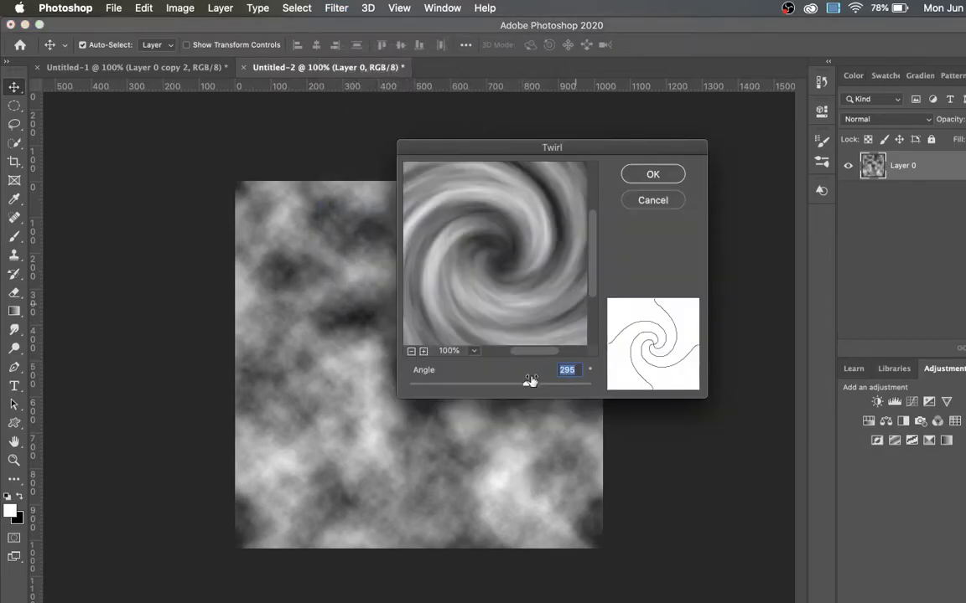
mouse_move(526, 388)
left_mouse_down()
mouse_move(460, 389)
mouse_move(545, 394)
mouse_move(468, 391)
mouse_move(525, 389)
left_mouse_up()
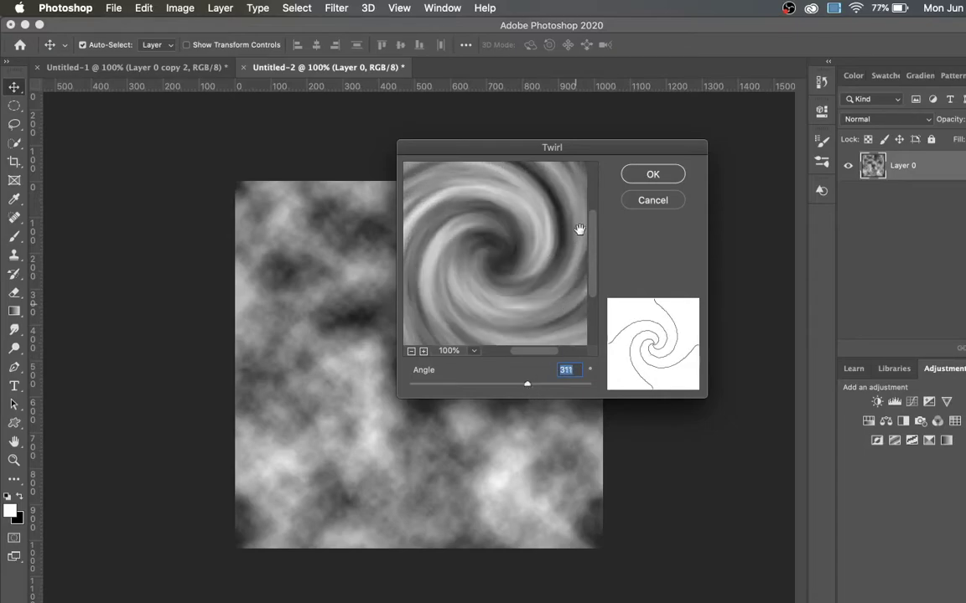
left_click(653, 174)
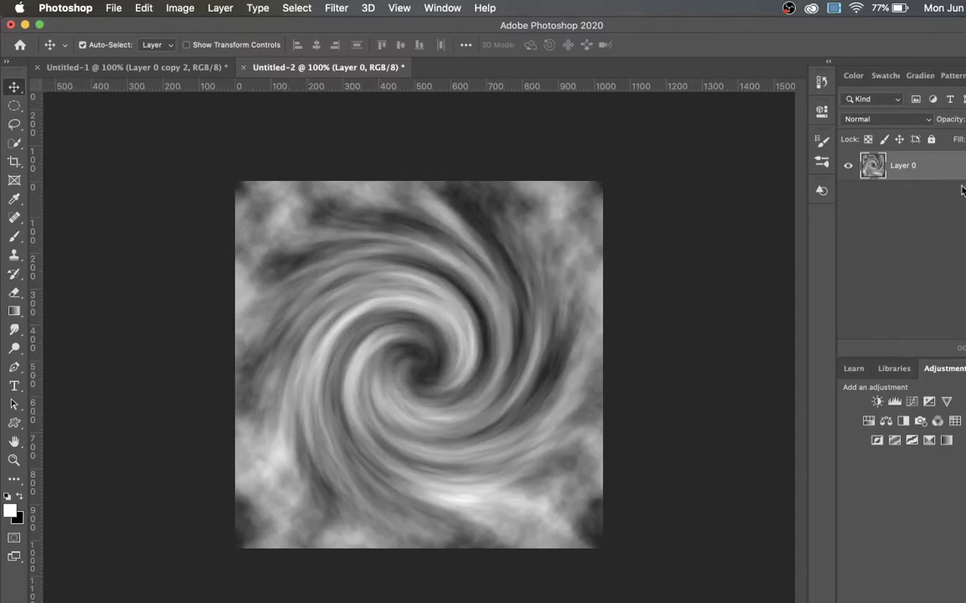
- Duplicate the twirled clouds layer, keeping the default name
right_click(935, 175)
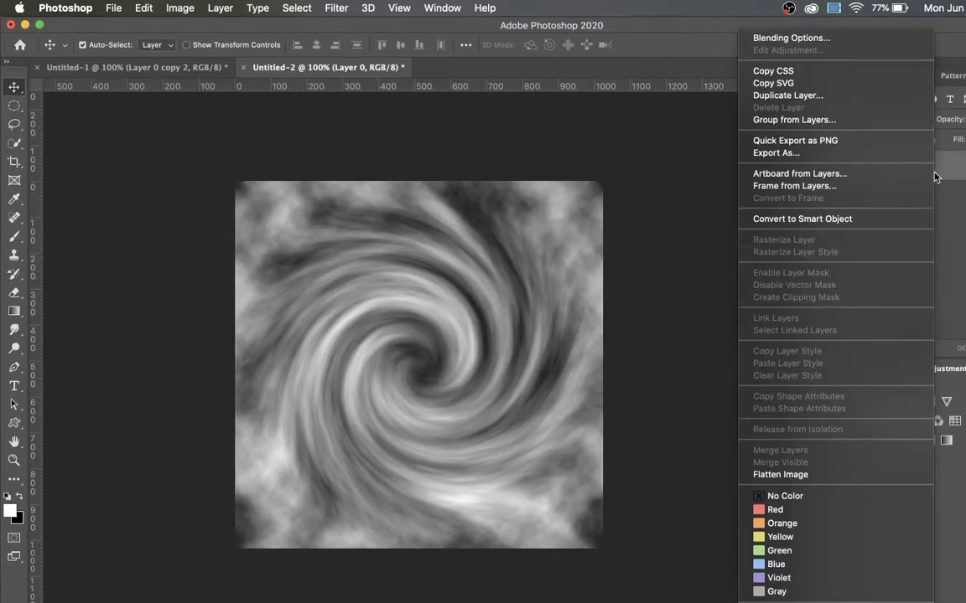
left_click(828, 95)
left_click(613, 243)
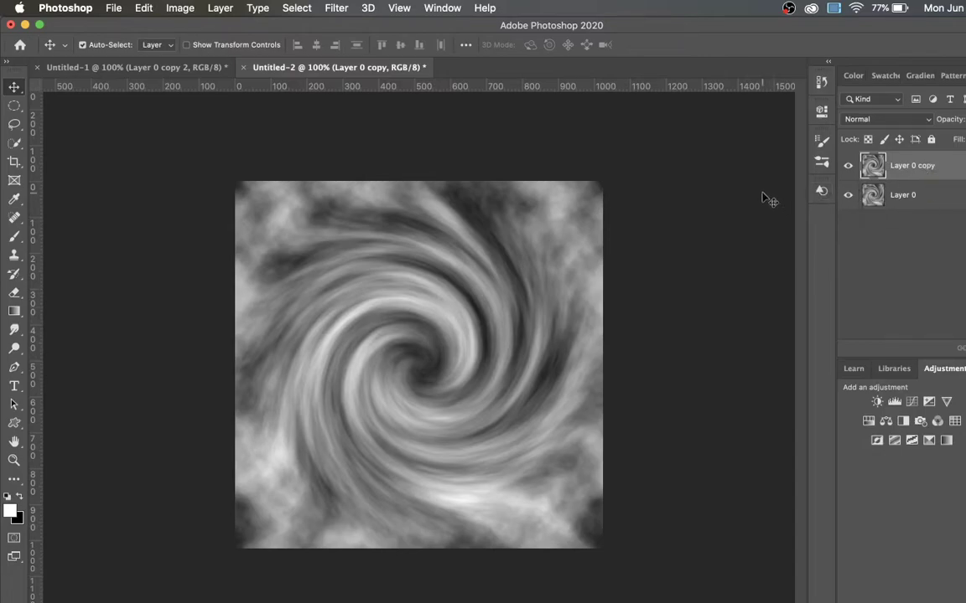
- Apply the Plastic Wrap filter to the duplicated layer with Highlight Strength 12, Detail 6 and Smoothness 6
left_click(336, 7)
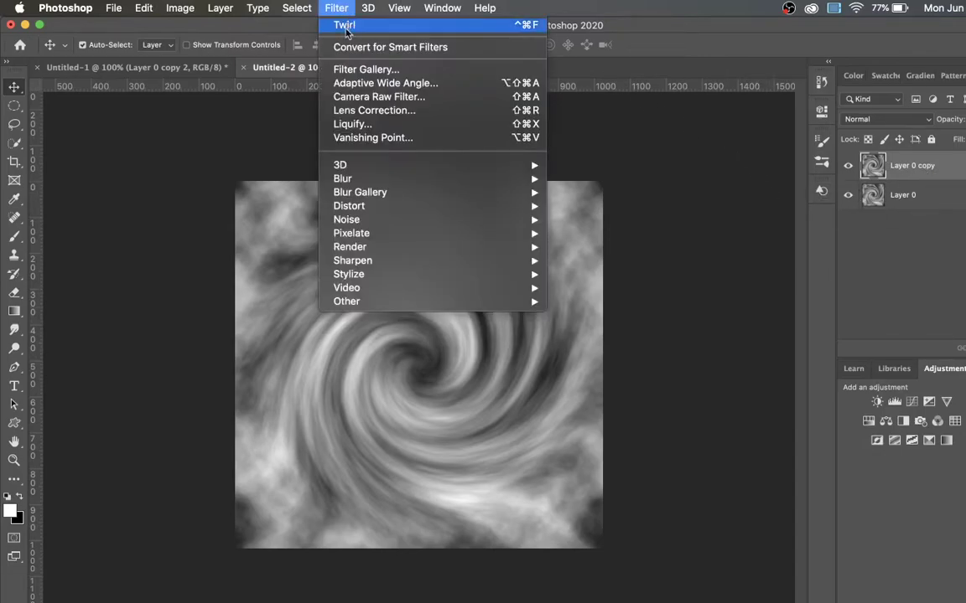
left_click(358, 74)
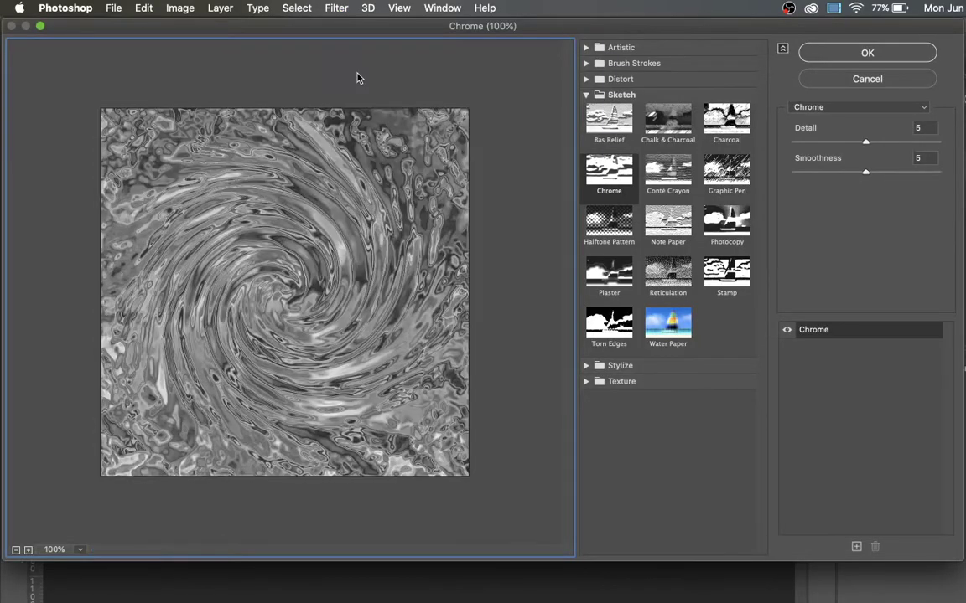
left_click(652, 49)
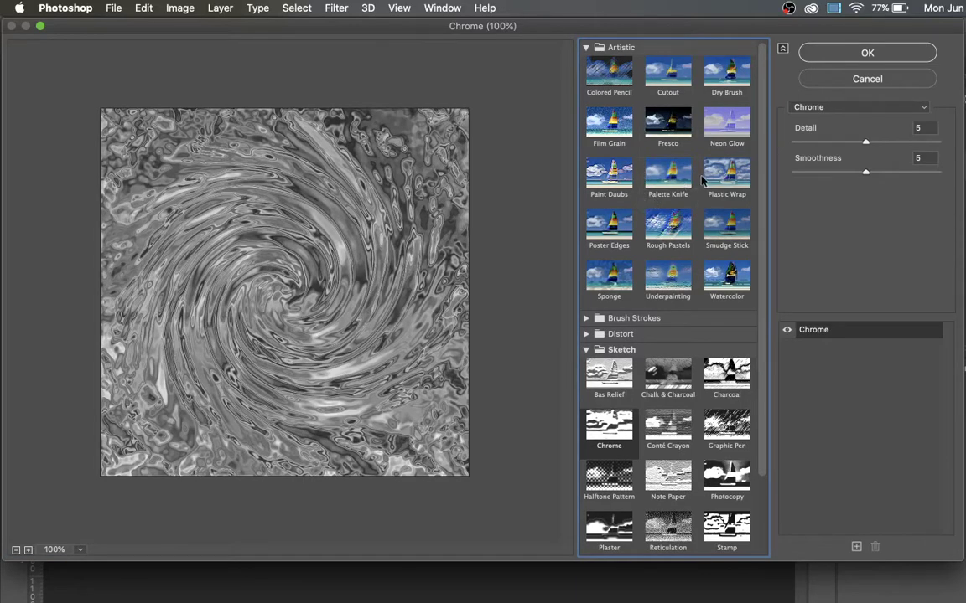
left_click(738, 178)
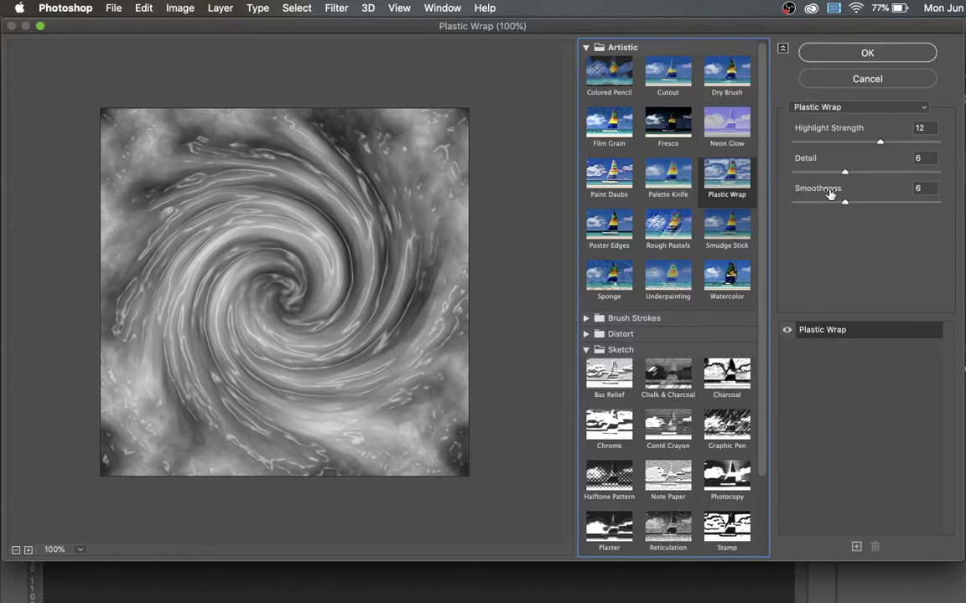
left_click(863, 53)
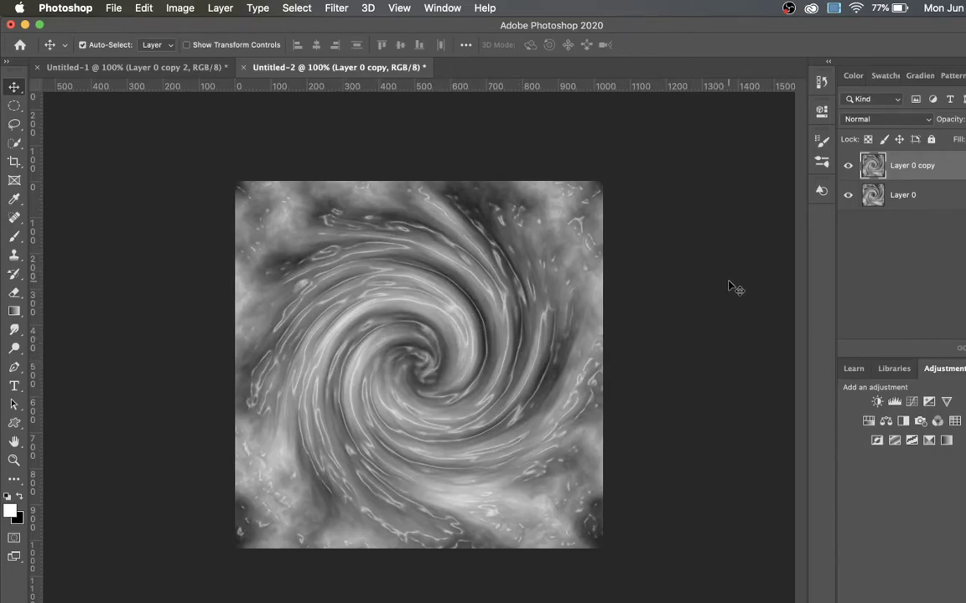
- Set the Plastic Wrap layer's blend mode to Soft Light and duplicate that layer
left_click(873, 120)
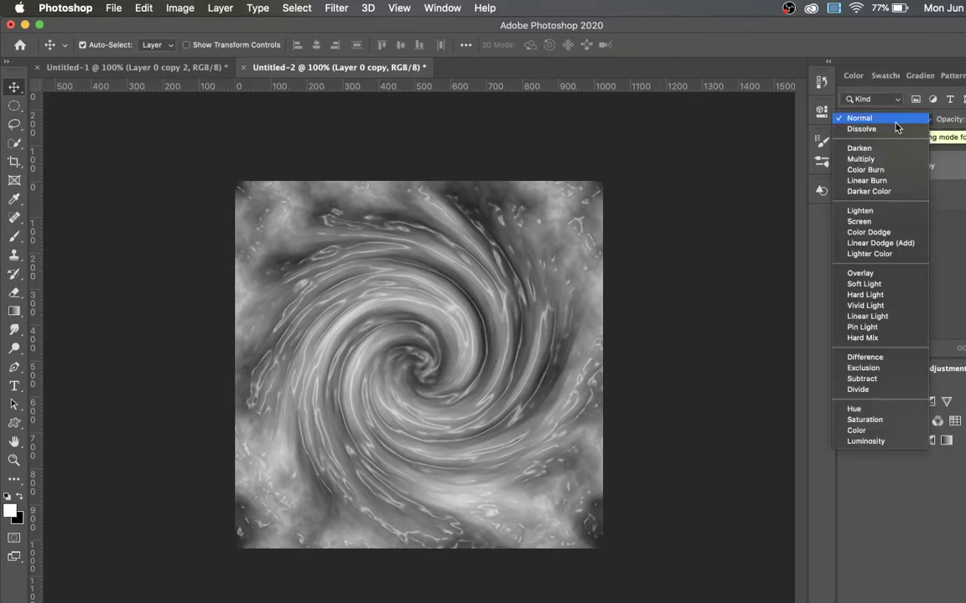
left_click(870, 285)
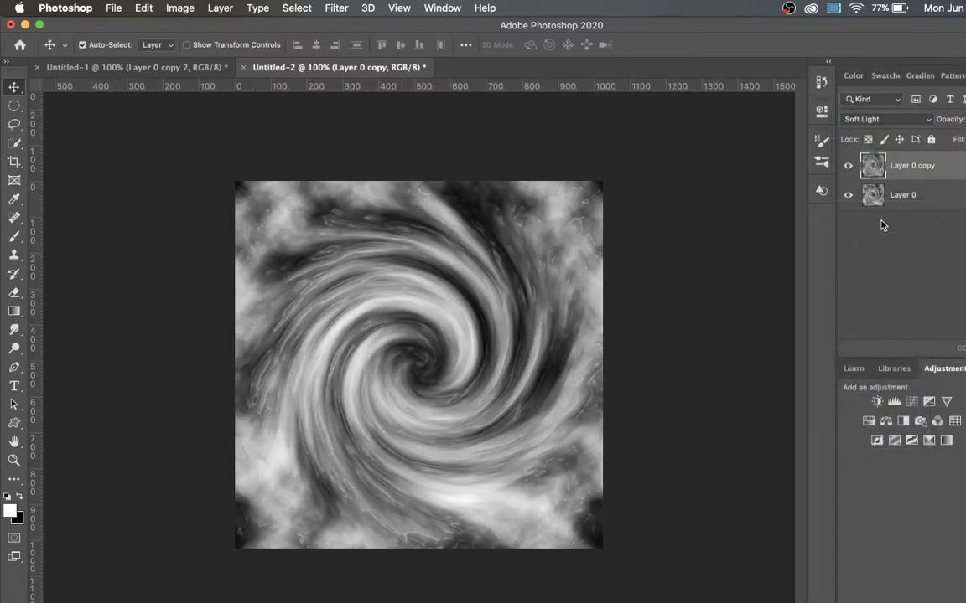
right_click(908, 171)
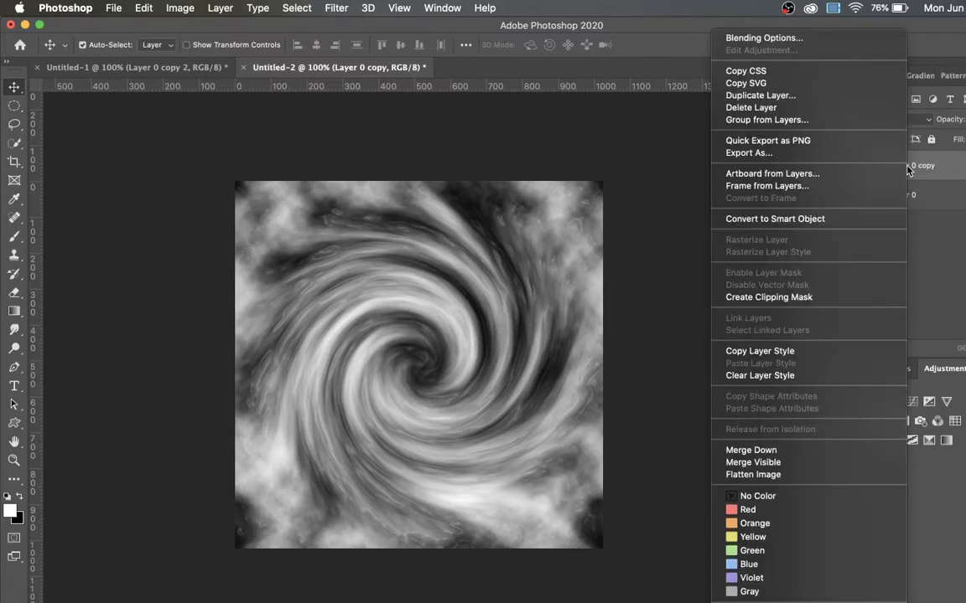
left_click(770, 96)
left_click(614, 243)
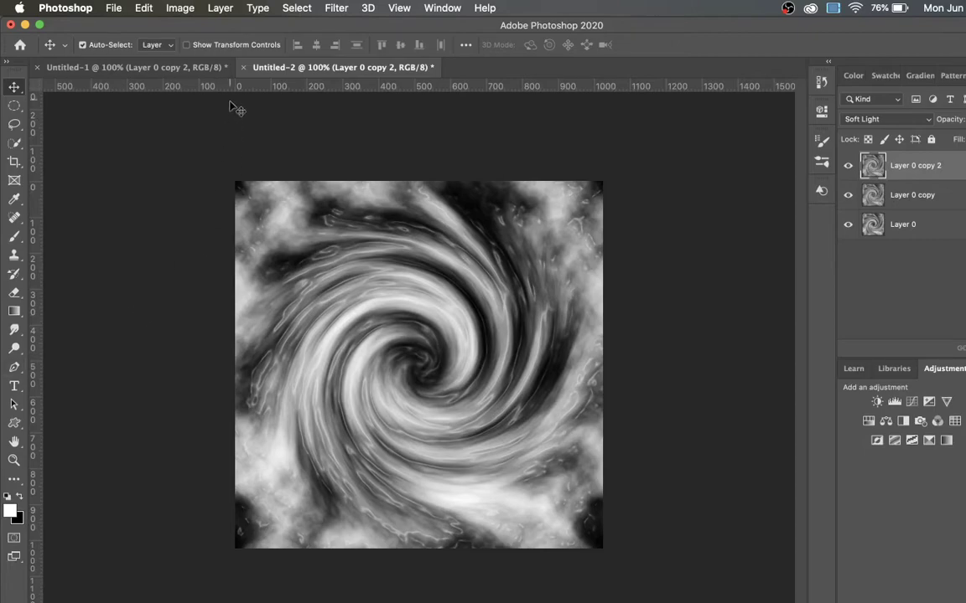
- Apply the Chrome sketch filter to the topmost layer with Detail 5 and Smoothness 5
left_click(335, 8)
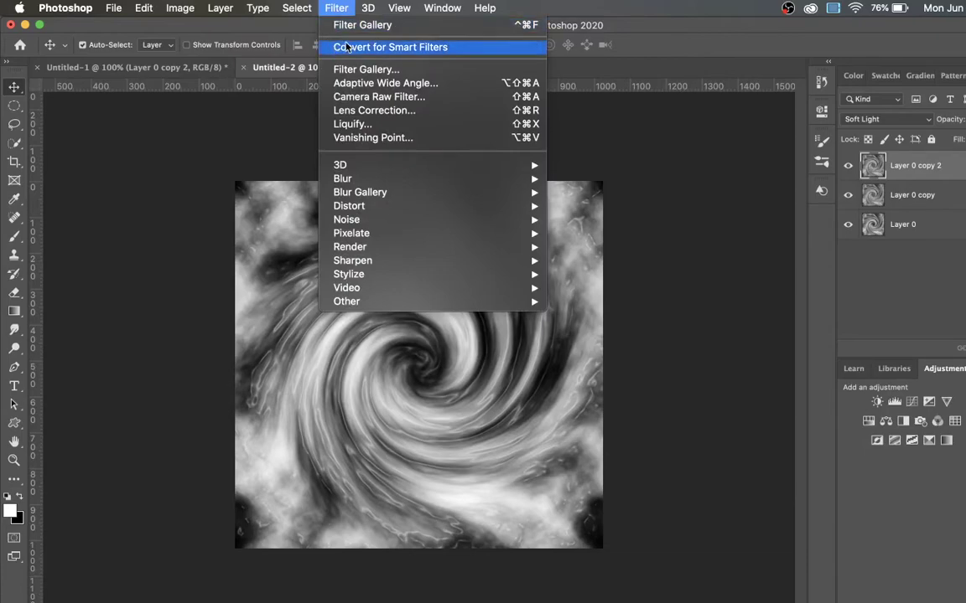
left_click(324, 69)
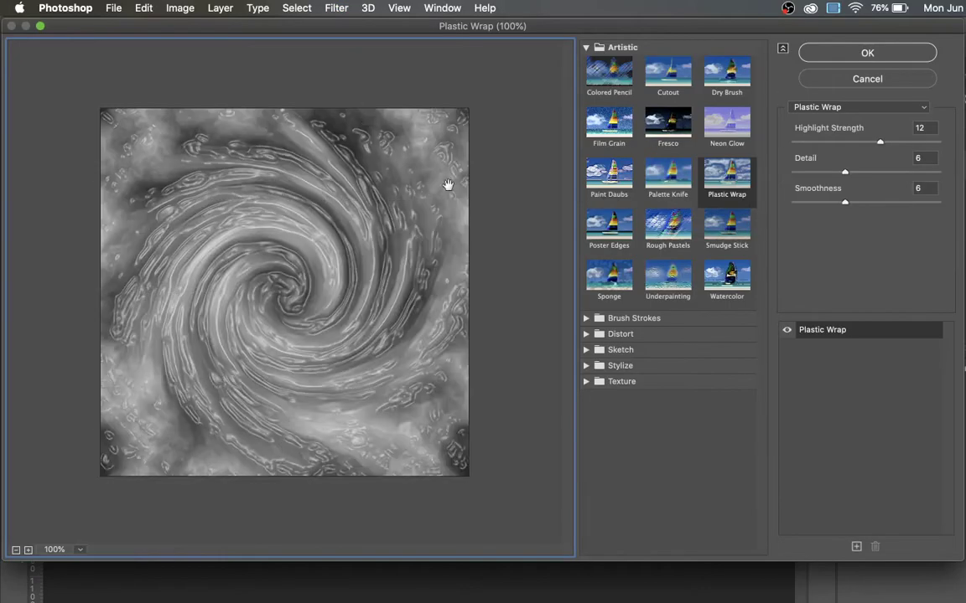
left_click(621, 351)
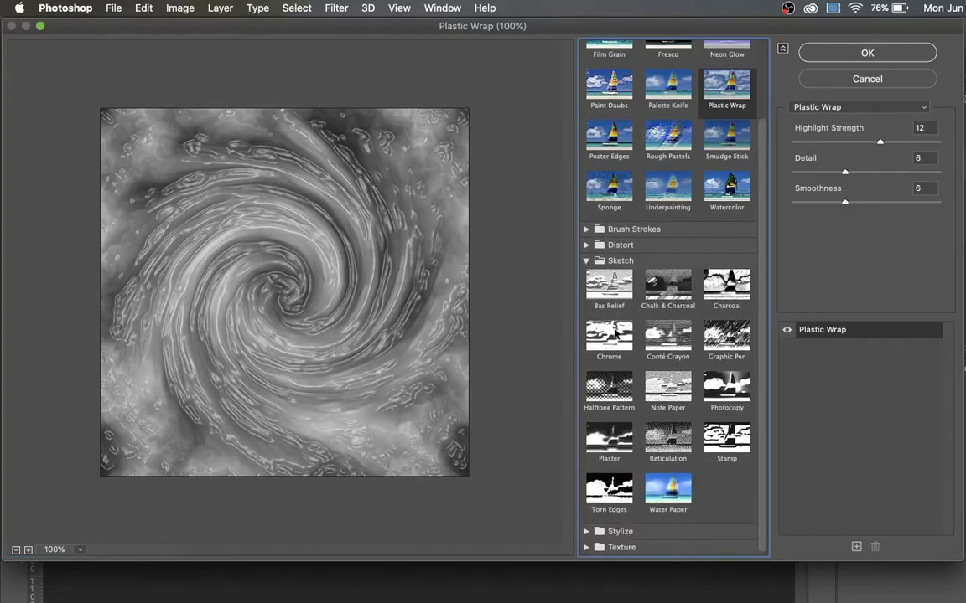
left_click(612, 335)
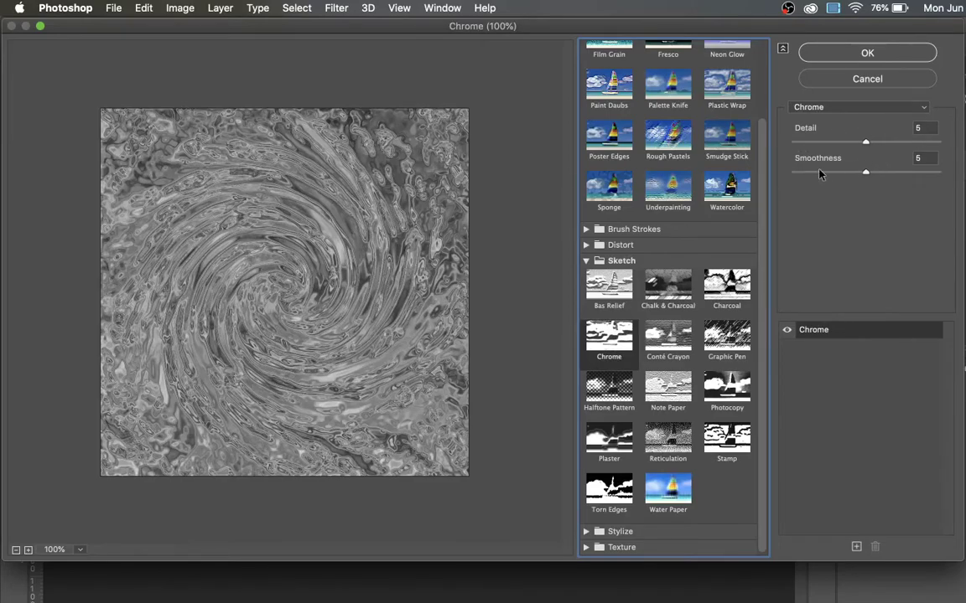
left_click(869, 53)
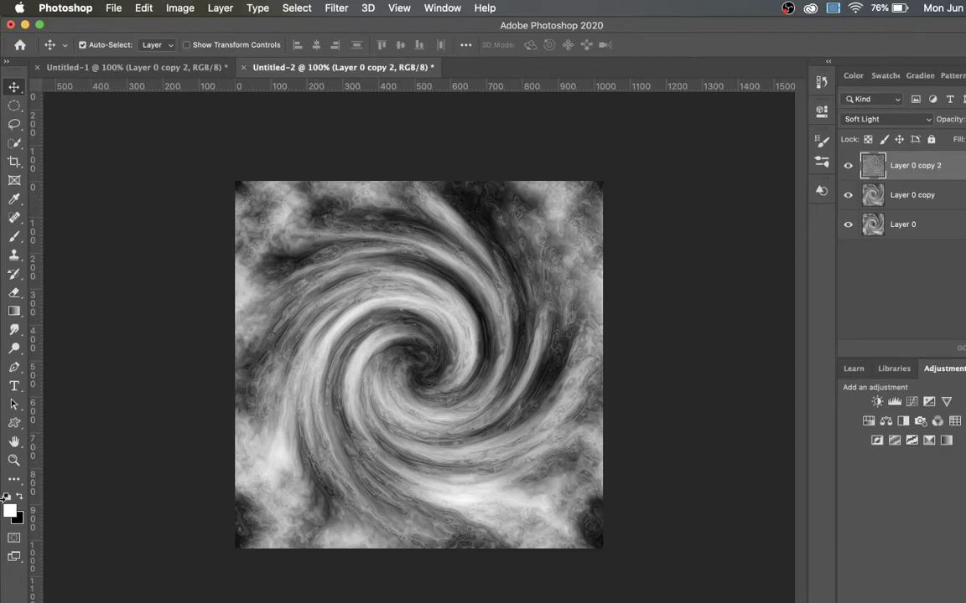
- Set the foreground color to the bright blue 0030ff
left_click(10, 511)
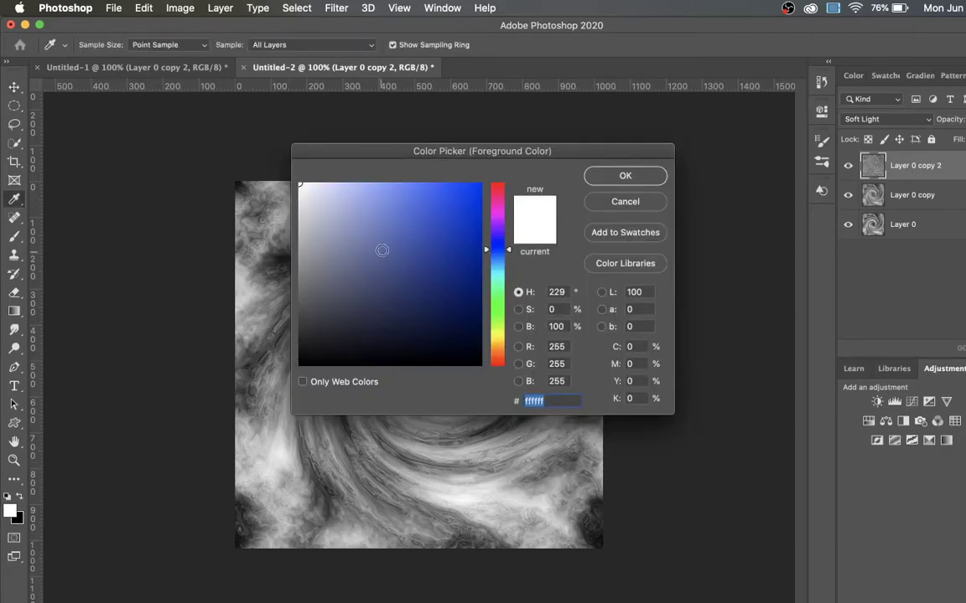
left_click_drag(395, 230, 501, 175)
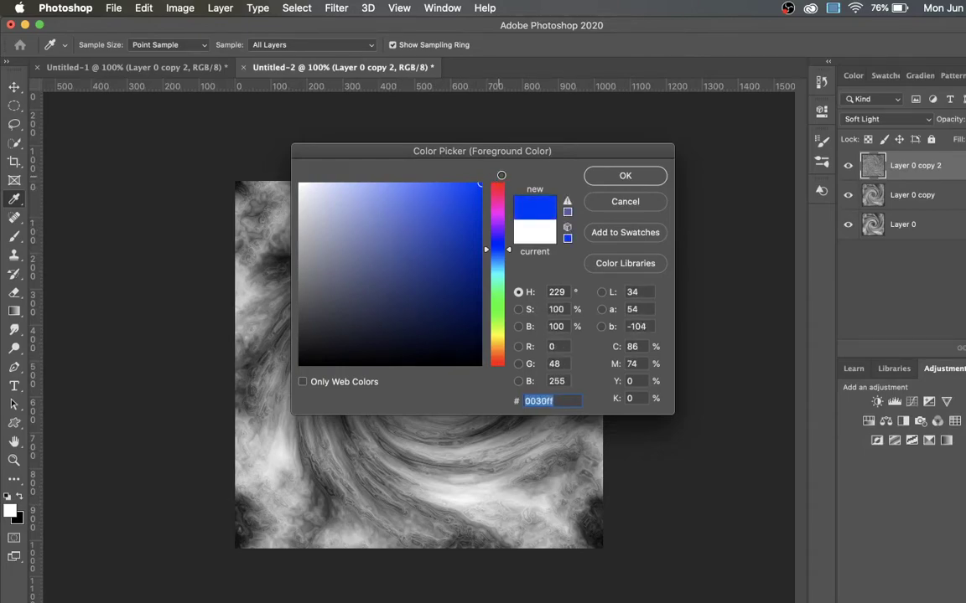
left_click(623, 175)
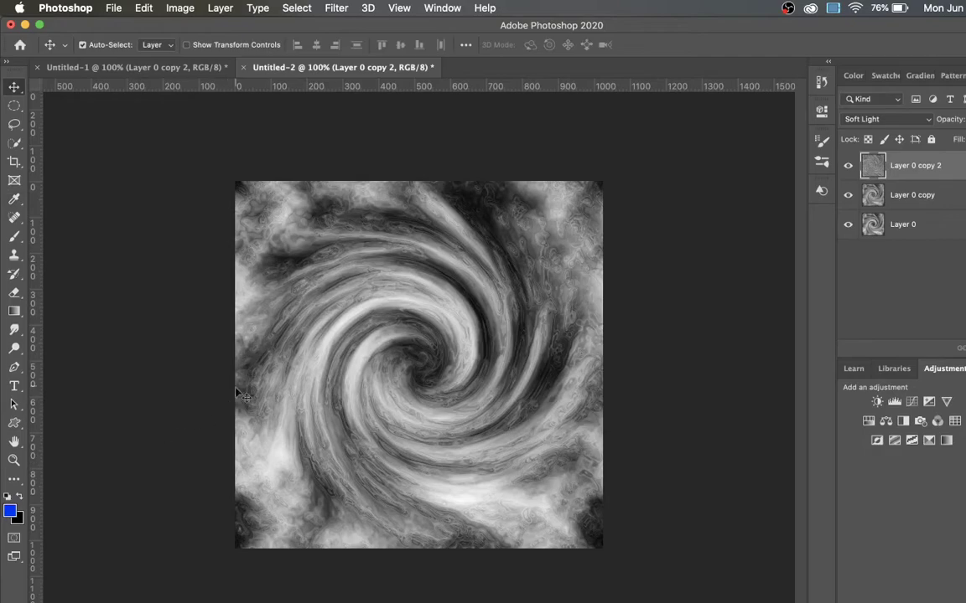
- Paint blue over the whole canvas on the topmost Soft Light layer with the Brush tool
left_click(14, 238)
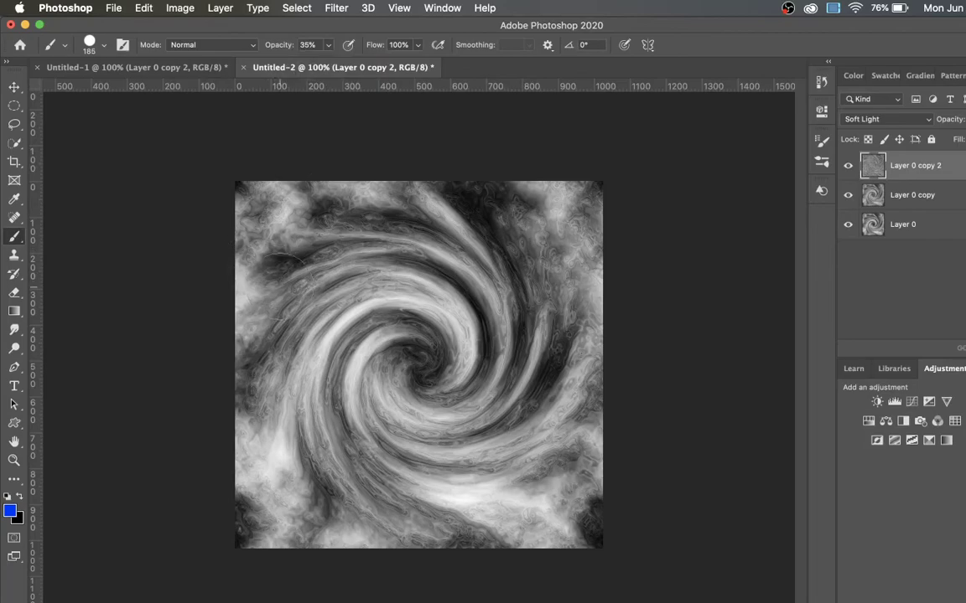
left_click_drag(289, 193, 204, 219)
mouse_move(241, 191)
left_mouse_down()
mouse_move(413, 206)
mouse_move(586, 197)
left_mouse_up()
mouse_move(369, 235)
left_mouse_down()
mouse_move(222, 269)
mouse_move(352, 251)
mouse_move(251, 352)
mouse_move(491, 251)
mouse_move(579, 276)
mouse_move(591, 353)
mouse_move(503, 520)
left_mouse_up()
mouse_move(373, 551)
left_mouse_down()
mouse_move(248, 529)
mouse_move(302, 522)
mouse_move(289, 396)
left_mouse_up()
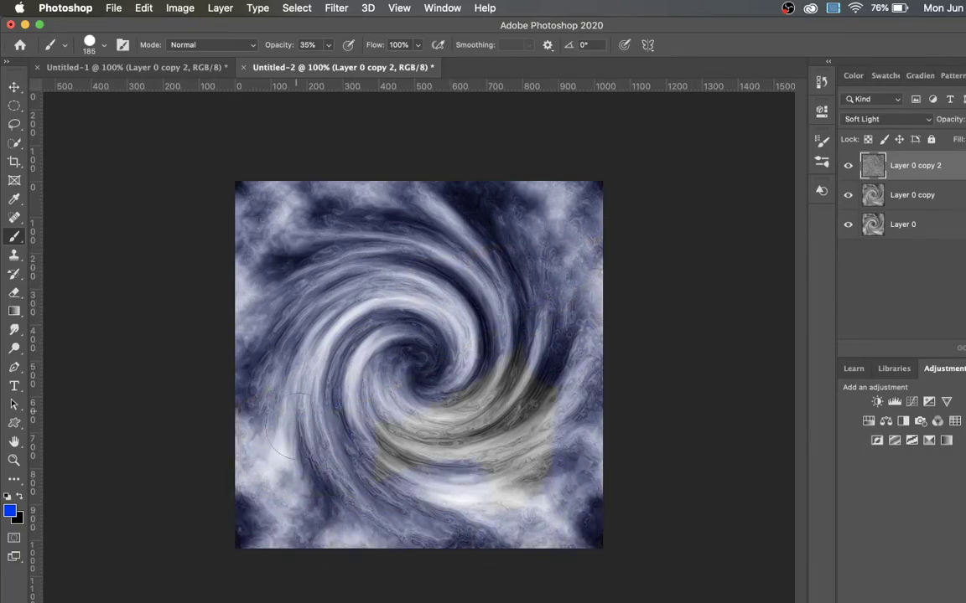
mouse_move(235, 528)
left_mouse_down()
mouse_move(453, 368)
mouse_move(486, 427)
left_mouse_up()
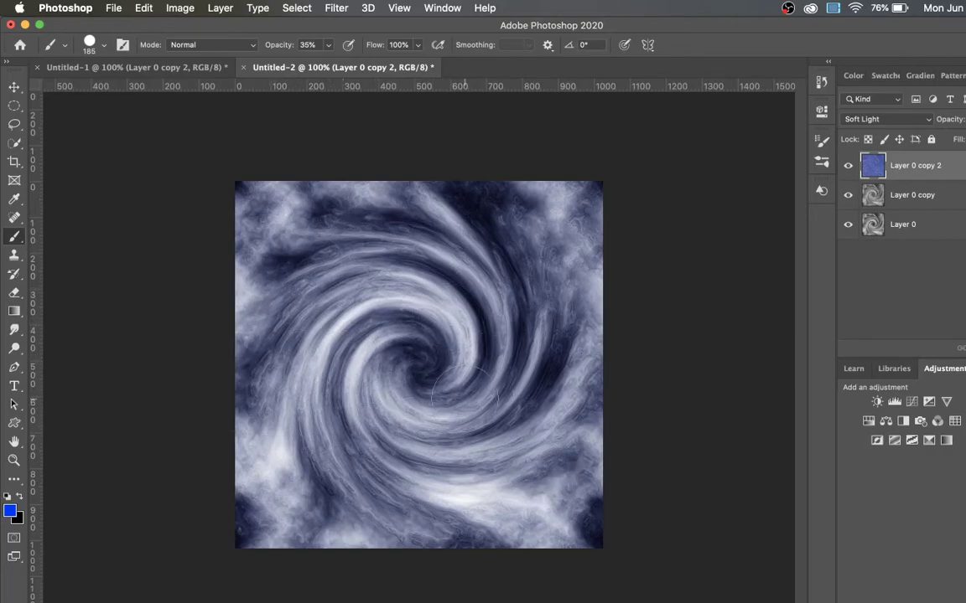
left_click(333, 8)
mouse_move(352, 197)
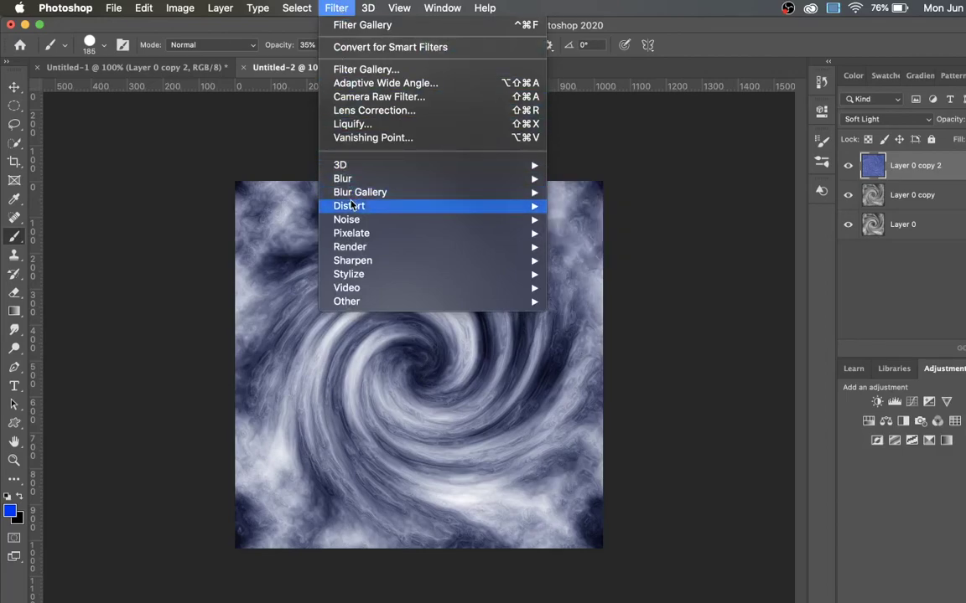
mouse_move(441, 208)
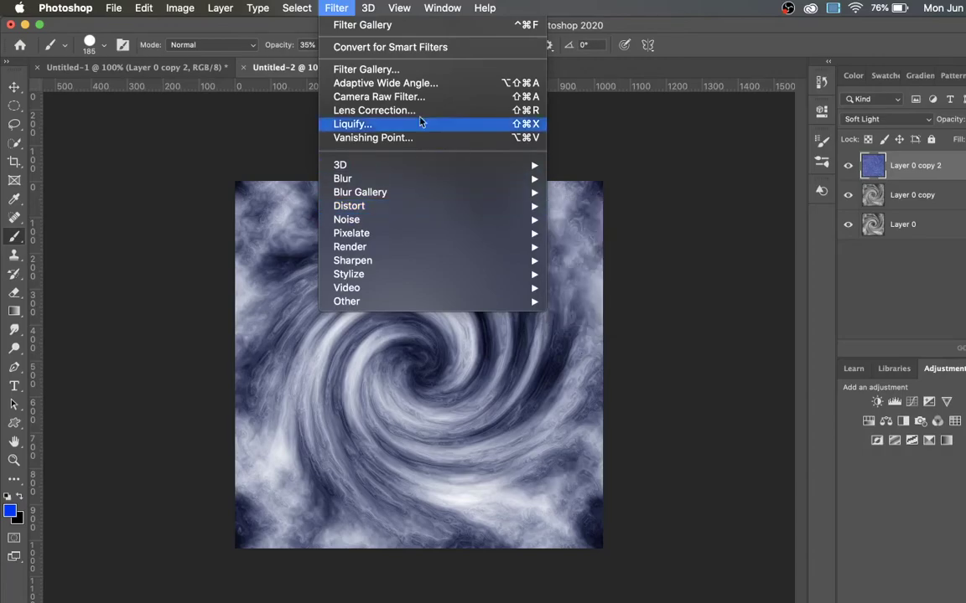
left_click(336, 7)
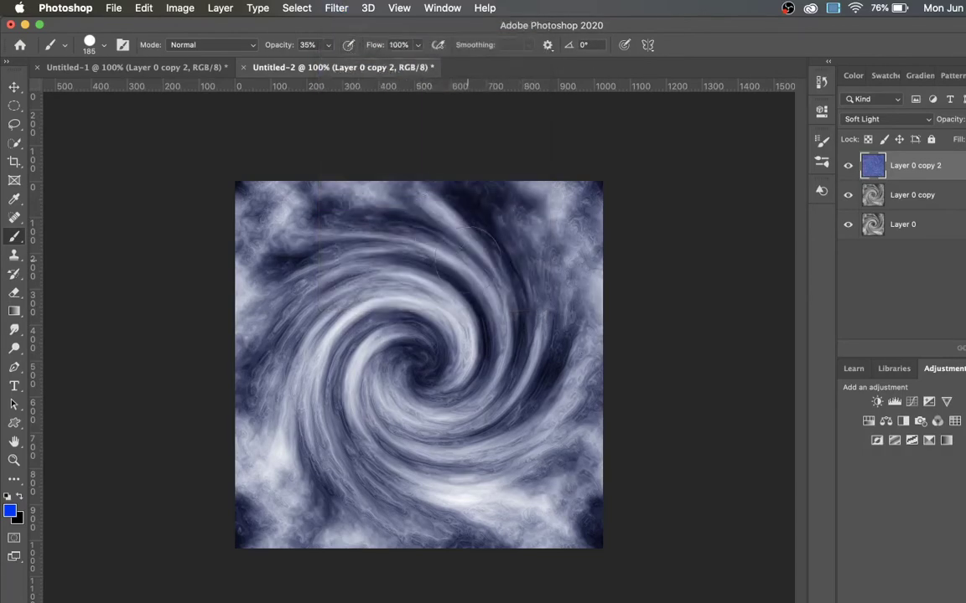